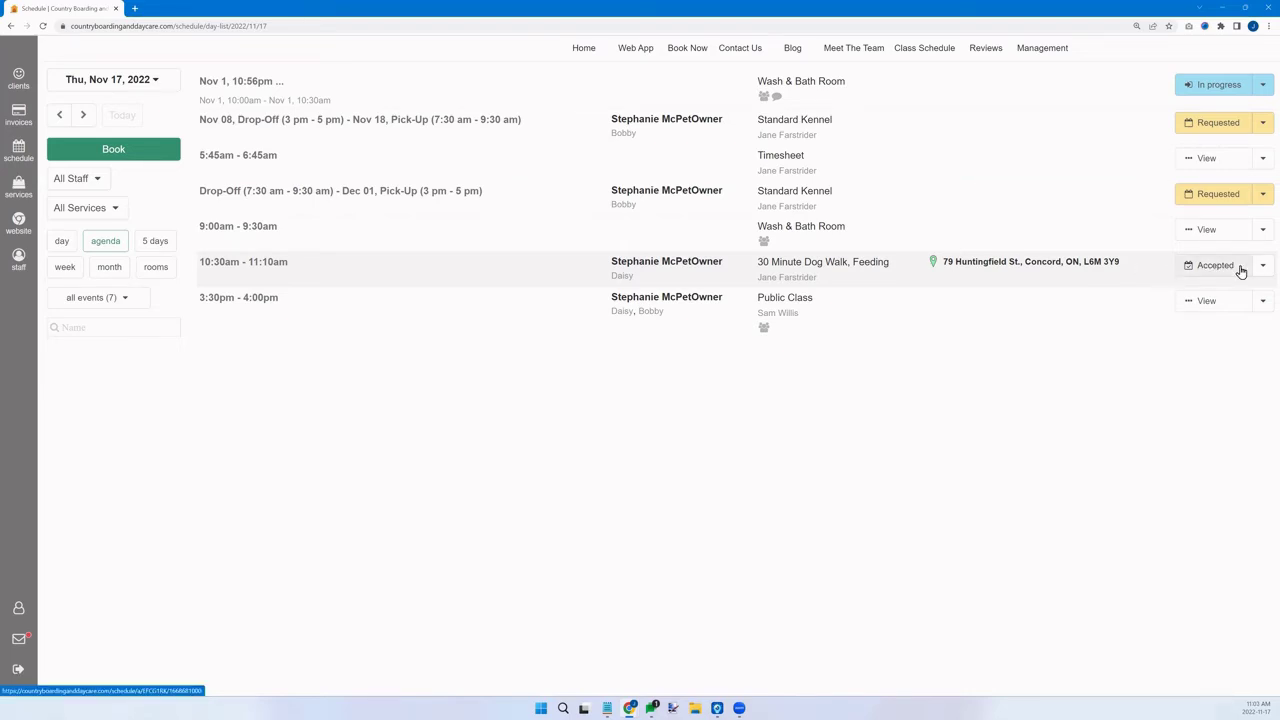
{"action": "left_click", "coordinate": [1263, 265]}
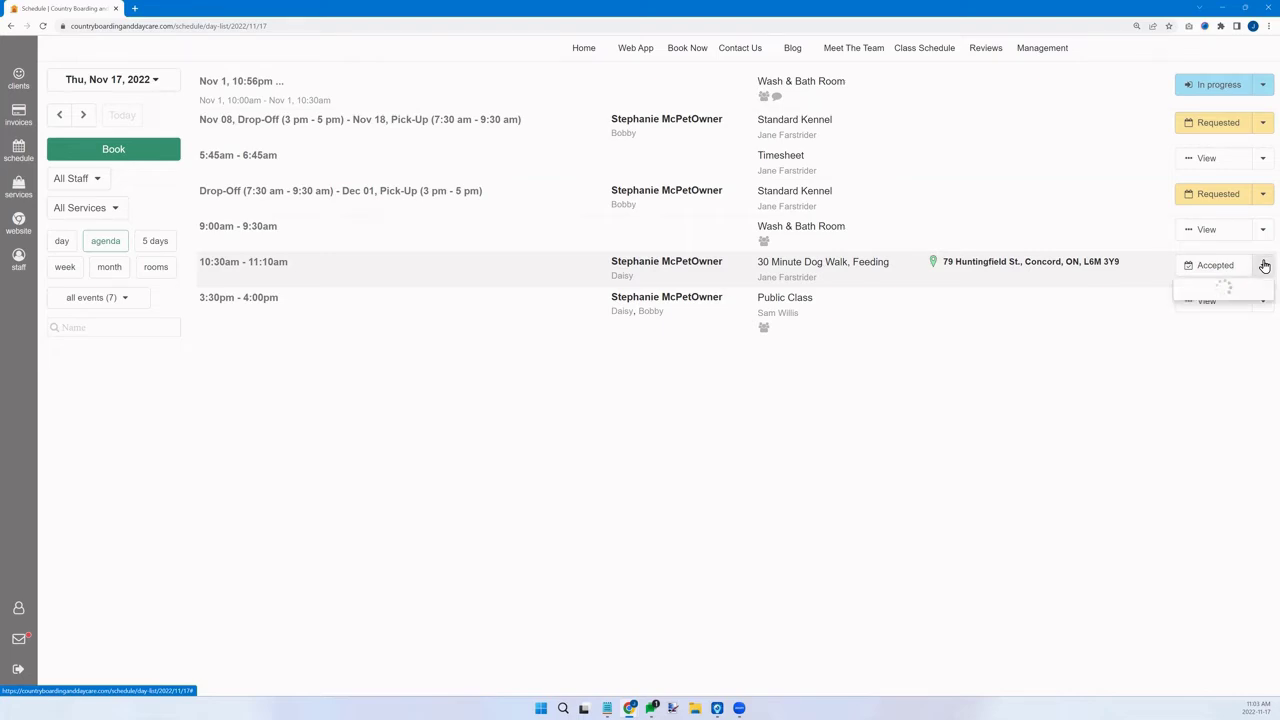
{"action": "left_click", "coordinate": [1264, 265]}
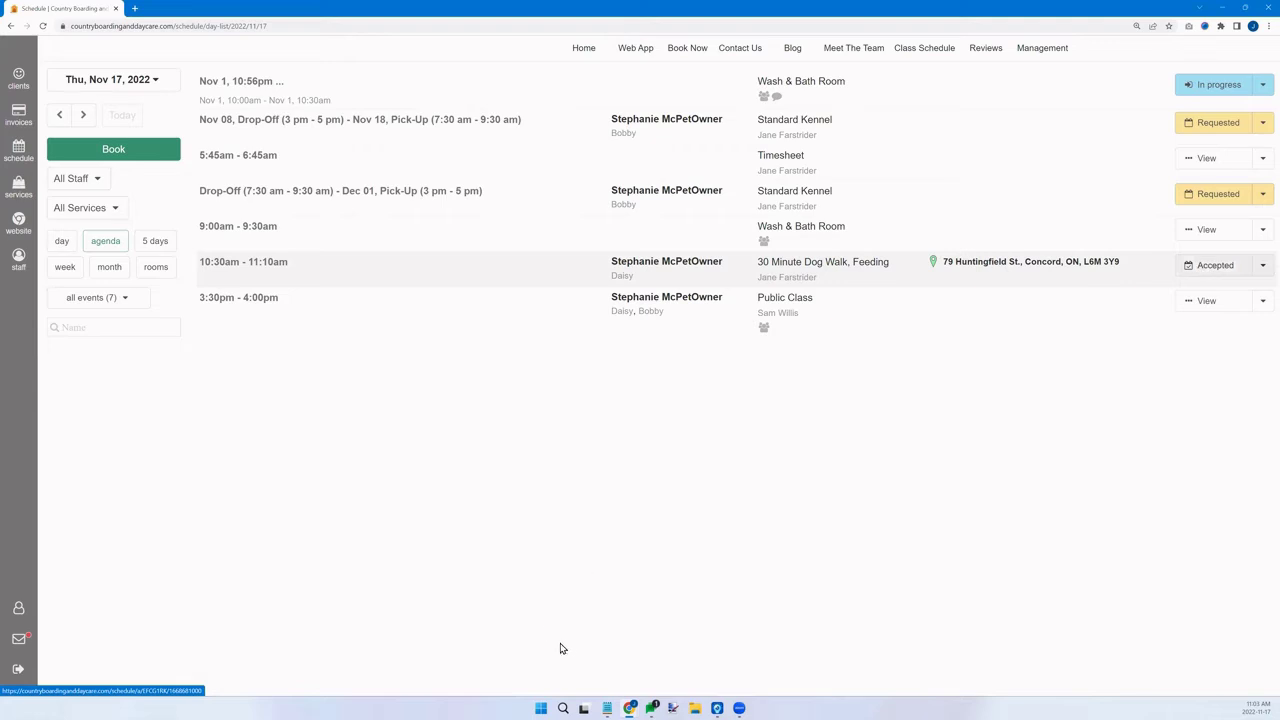
- Bring up the IPEVO Visualizer camera viewer and open its Resolution menu, keeping 800x600
{"action": "mouse_move", "coordinate": [716, 707]}
{"action": "left_click", "coordinate": [697, 678]}
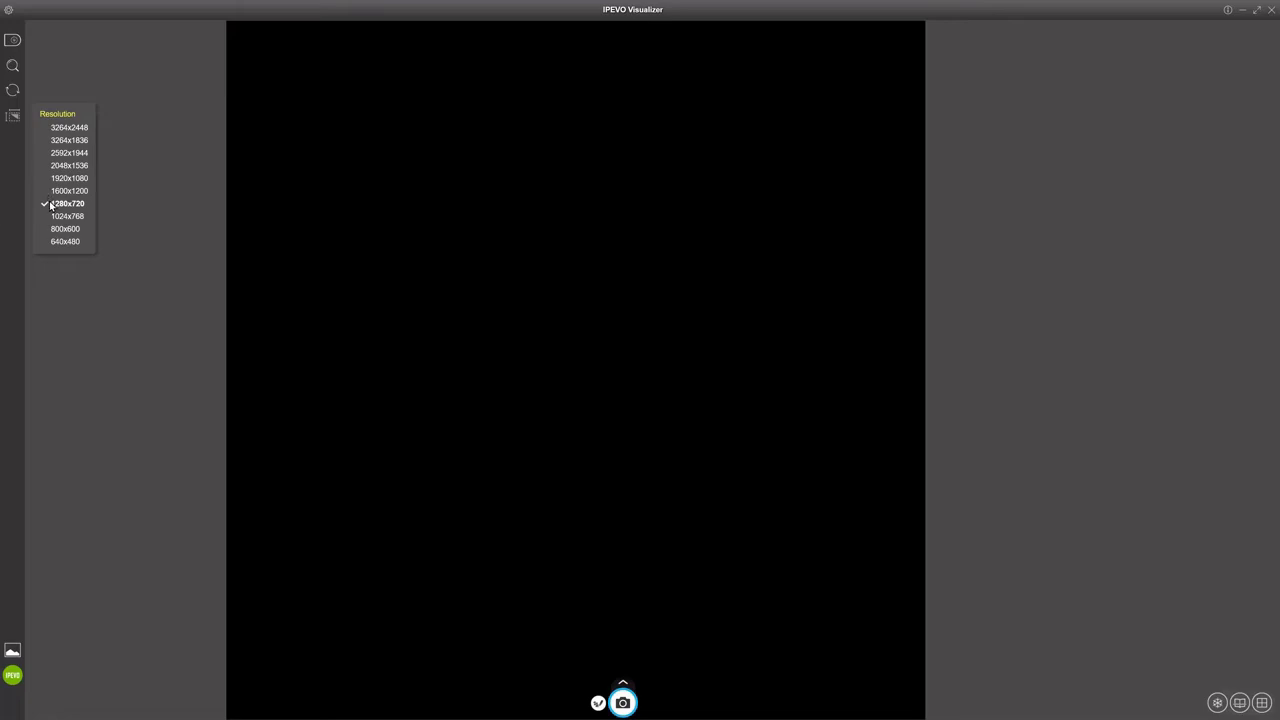
{"action": "left_click", "coordinate": [66, 216]}
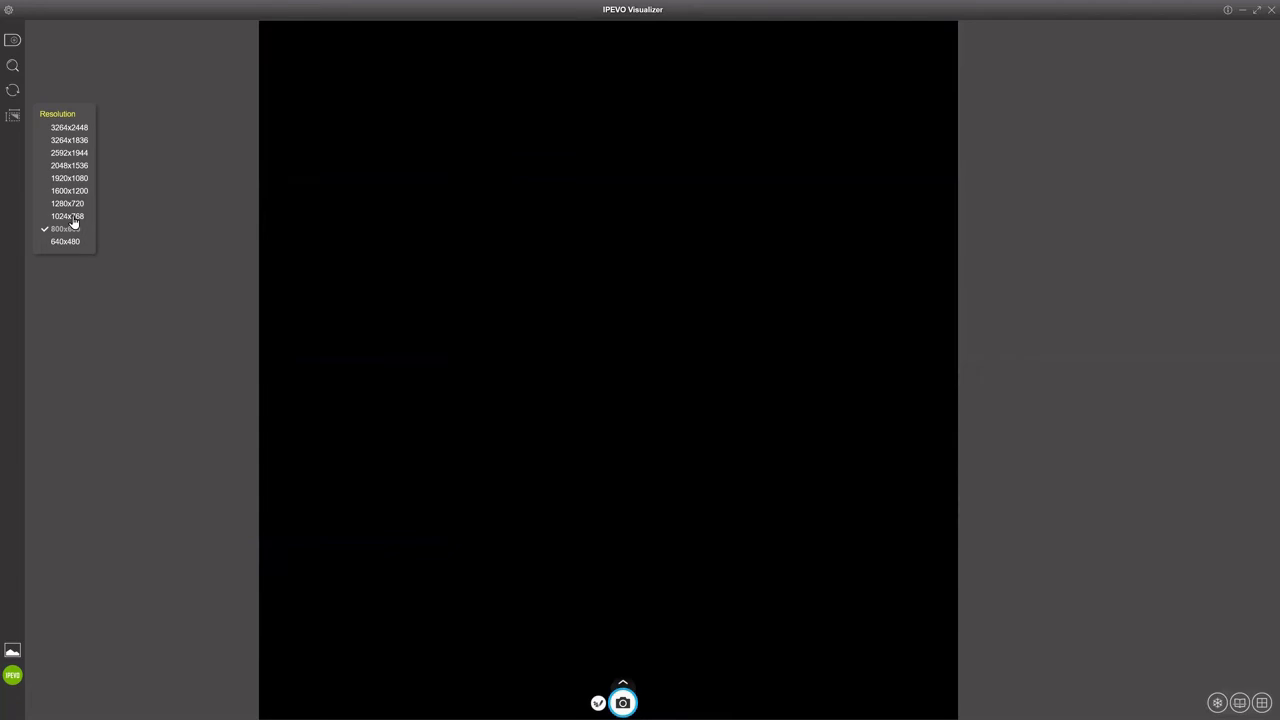
- Switch the camera to 1024x768 so the feed shows the hand holding the mouse
{"action": "left_click", "coordinate": [70, 216]}
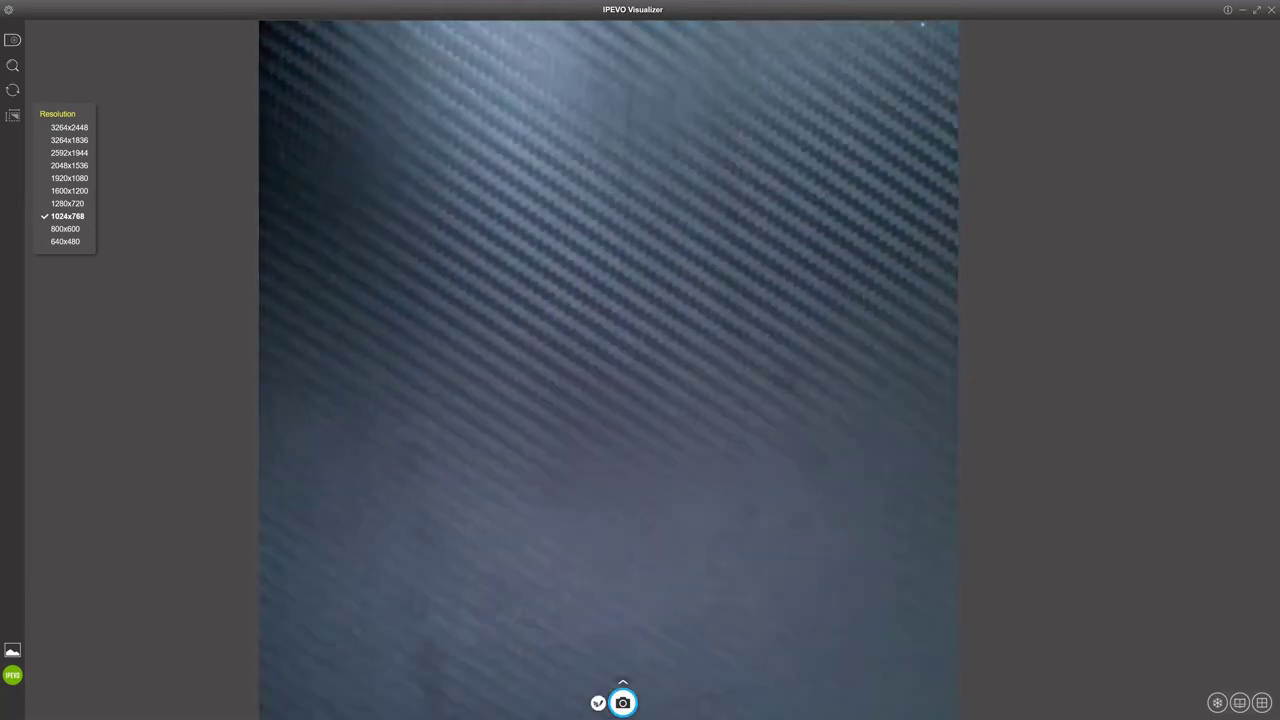
- Show the phone's booking at 800x600, then return to the web app's My Account page
{"action": "left_click", "coordinate": [72, 227]}
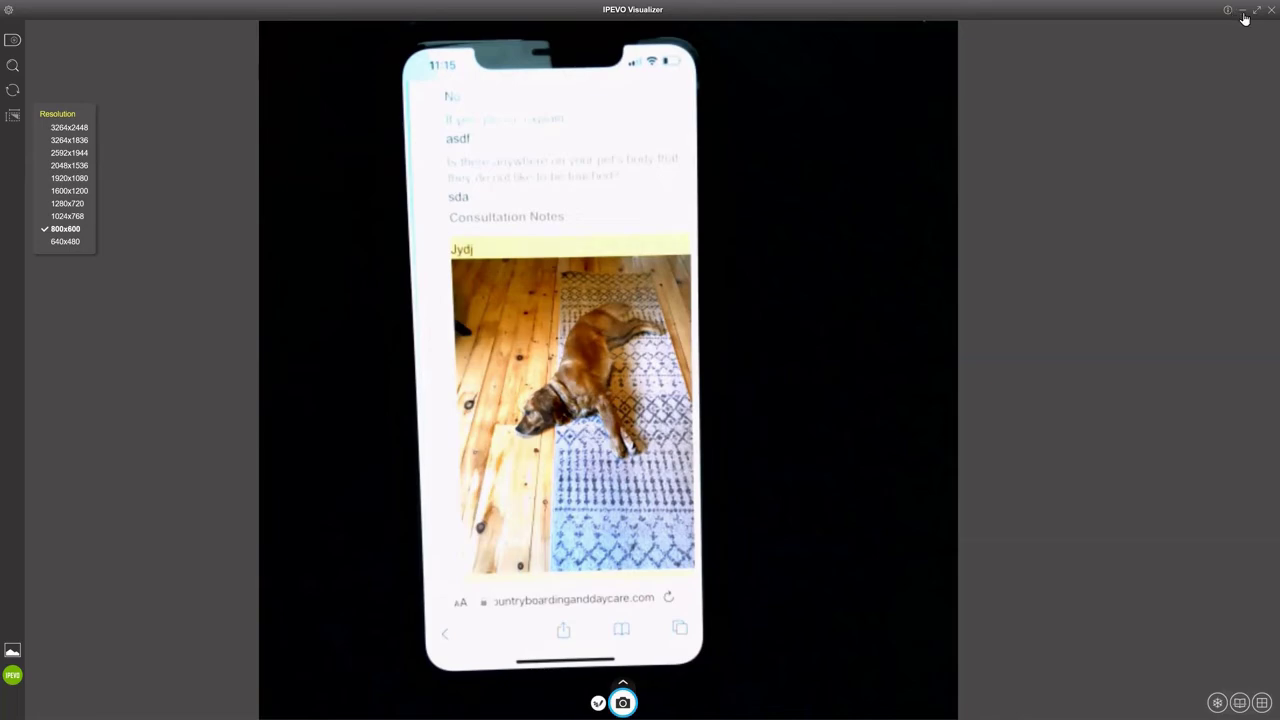
{"action": "key", "text": "alt+Tab"}
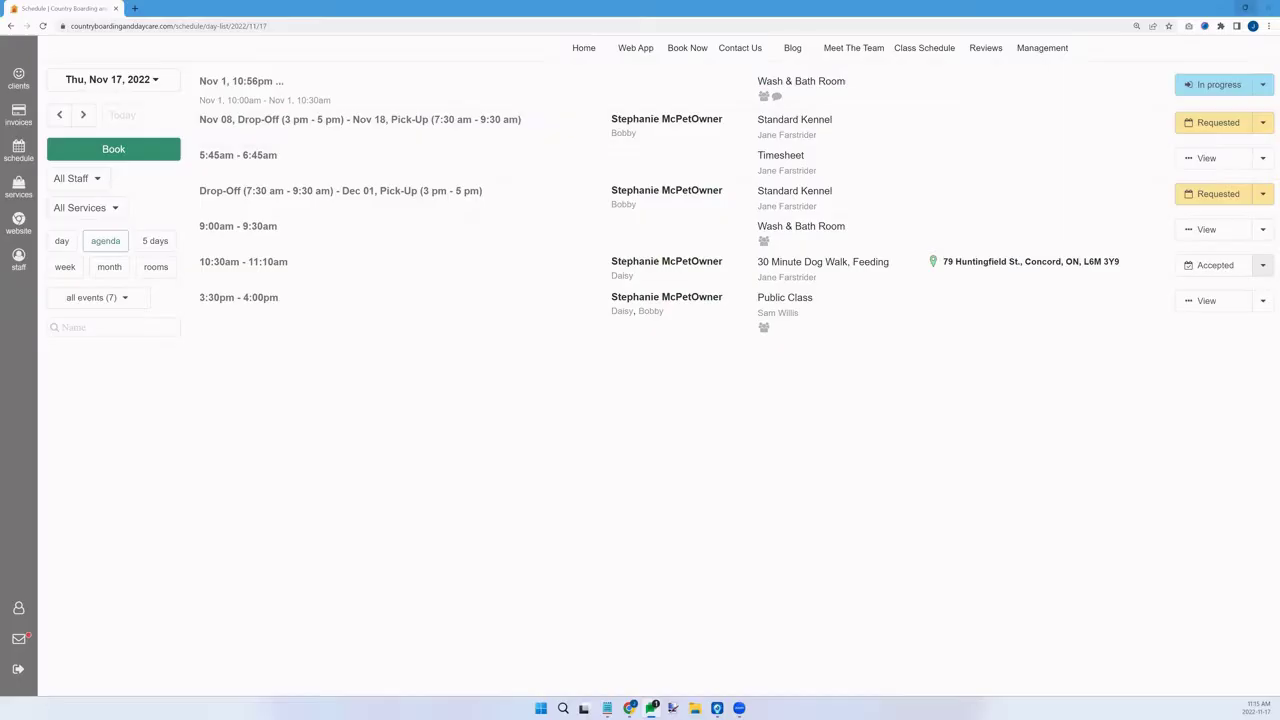
{"action": "left_click", "coordinate": [15, 611]}
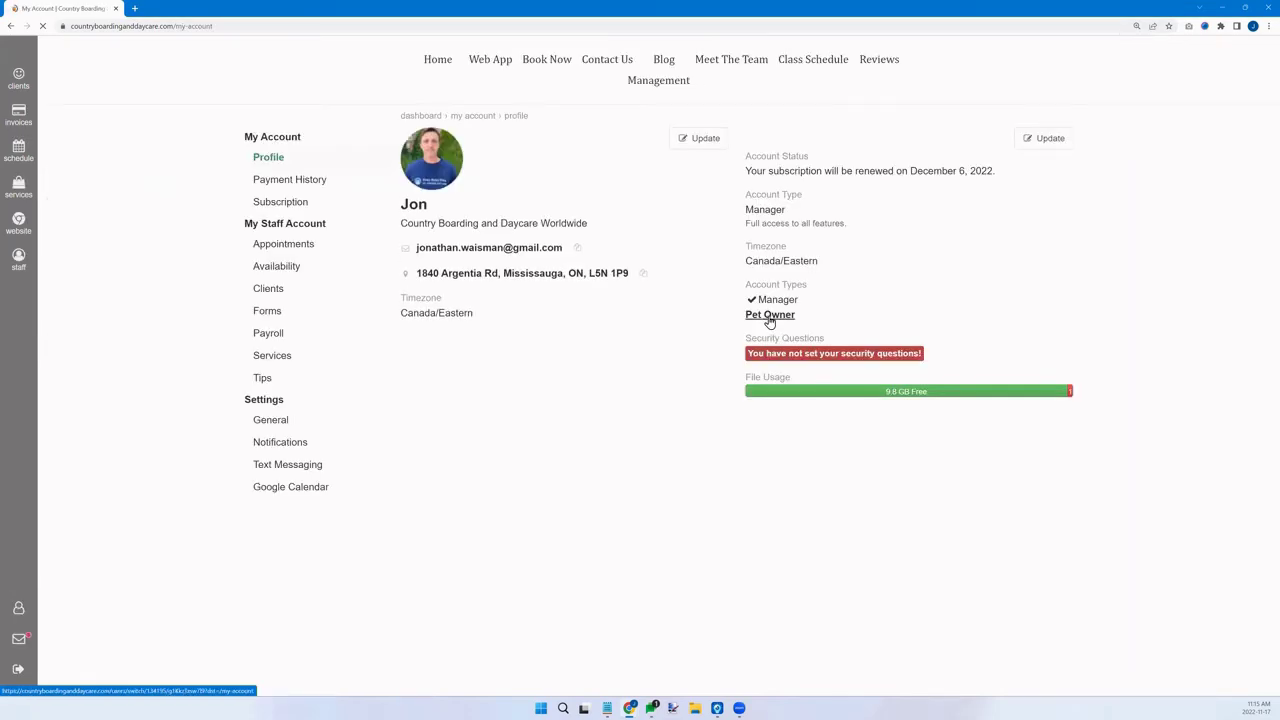
- Switch to the Pet Owner account type to reach the pets, invoices and appointments dashboard
{"action": "left_click", "coordinate": [771, 320]}
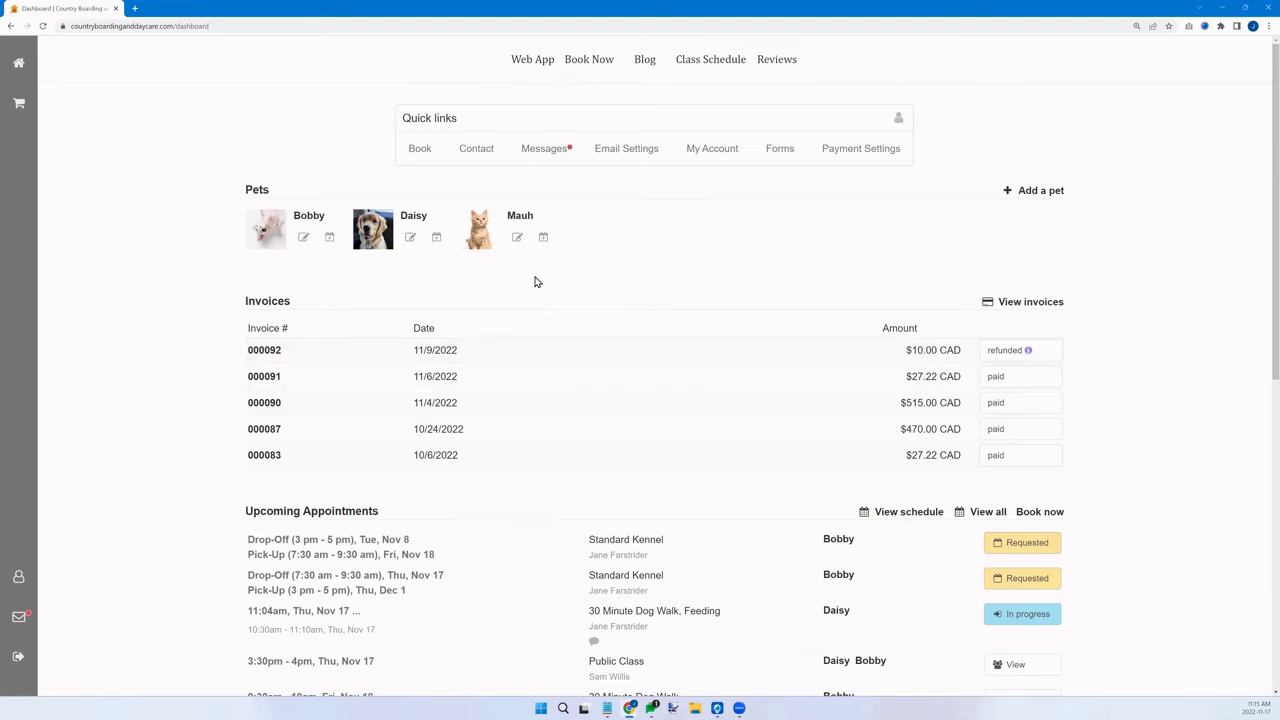
- Open the 30 Minute Dog Walk, Feeding appointment from the photo of the dog on the rug
{"action": "scroll", "coordinate": [534, 279], "scroll_direction": "down", "scroll_amount": 3}
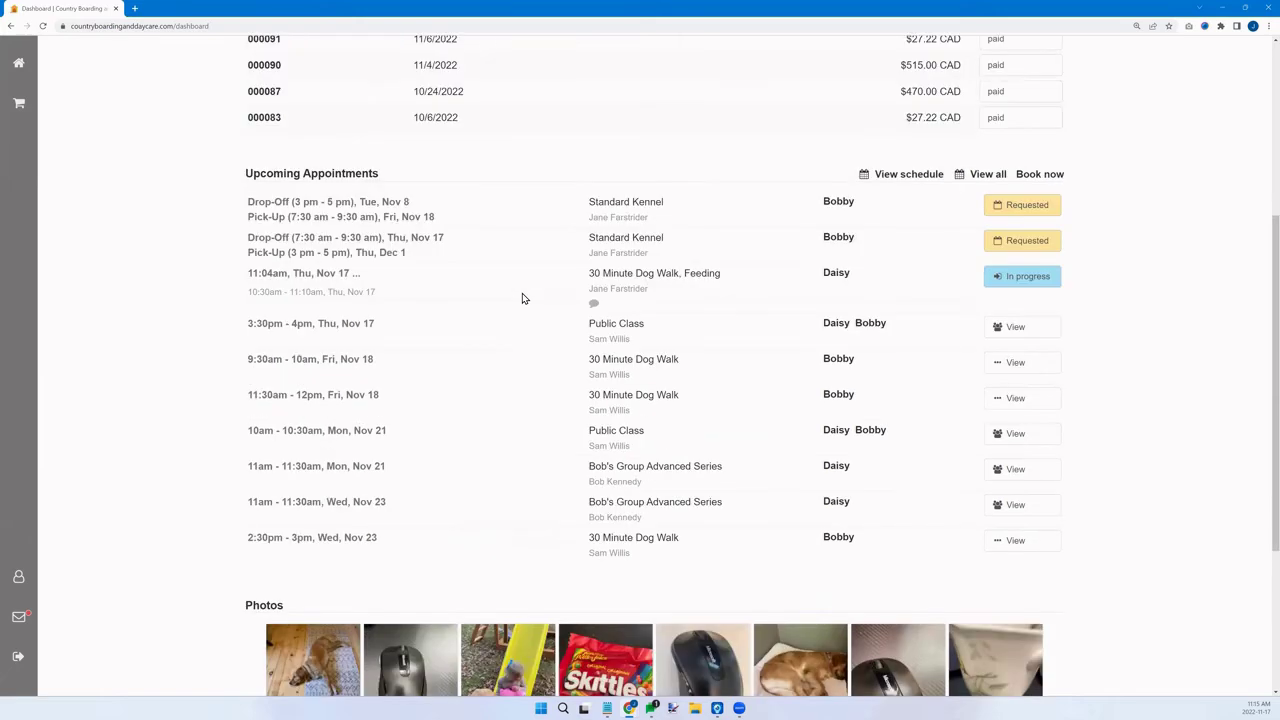
{"action": "scroll", "coordinate": [480, 360], "scroll_direction": "down", "scroll_amount": 2}
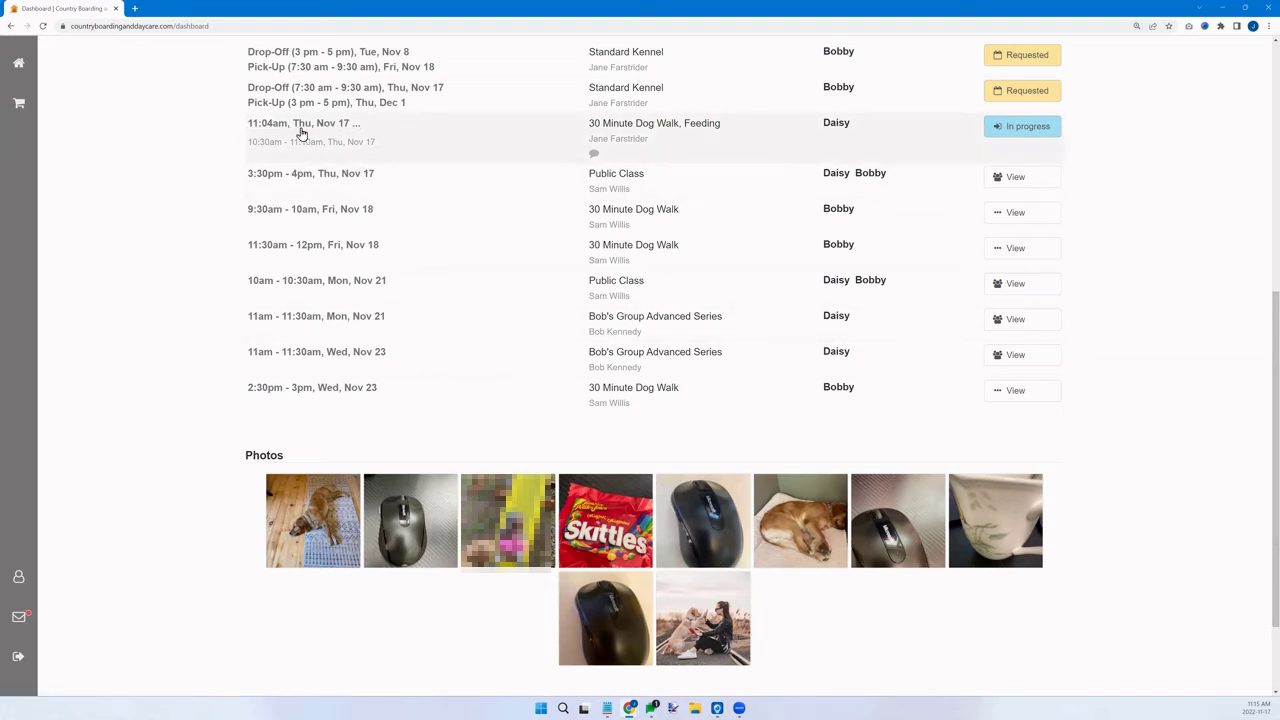
{"action": "left_click", "coordinate": [287, 521]}
{"action": "left_click", "coordinate": [757, 430]}
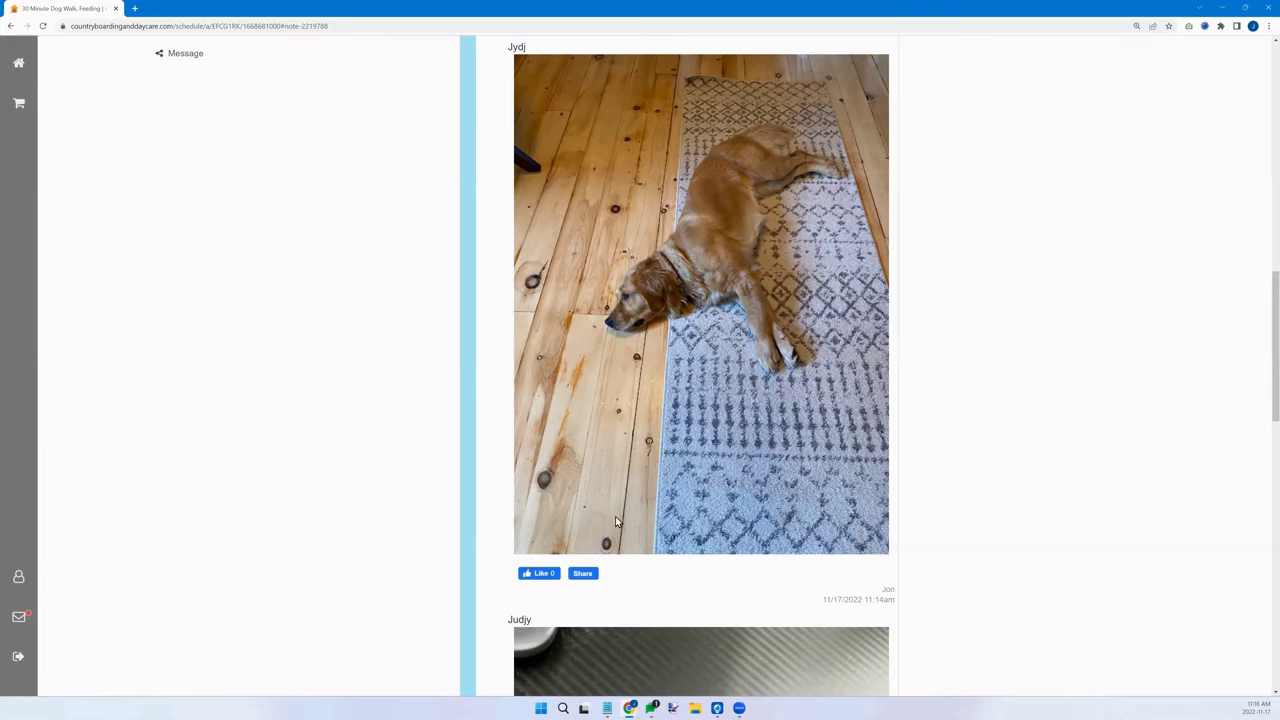
- Post the dog photo note to Facebook with a message thanking them for taking care of Daisy
{"action": "left_click", "coordinate": [585, 573]}
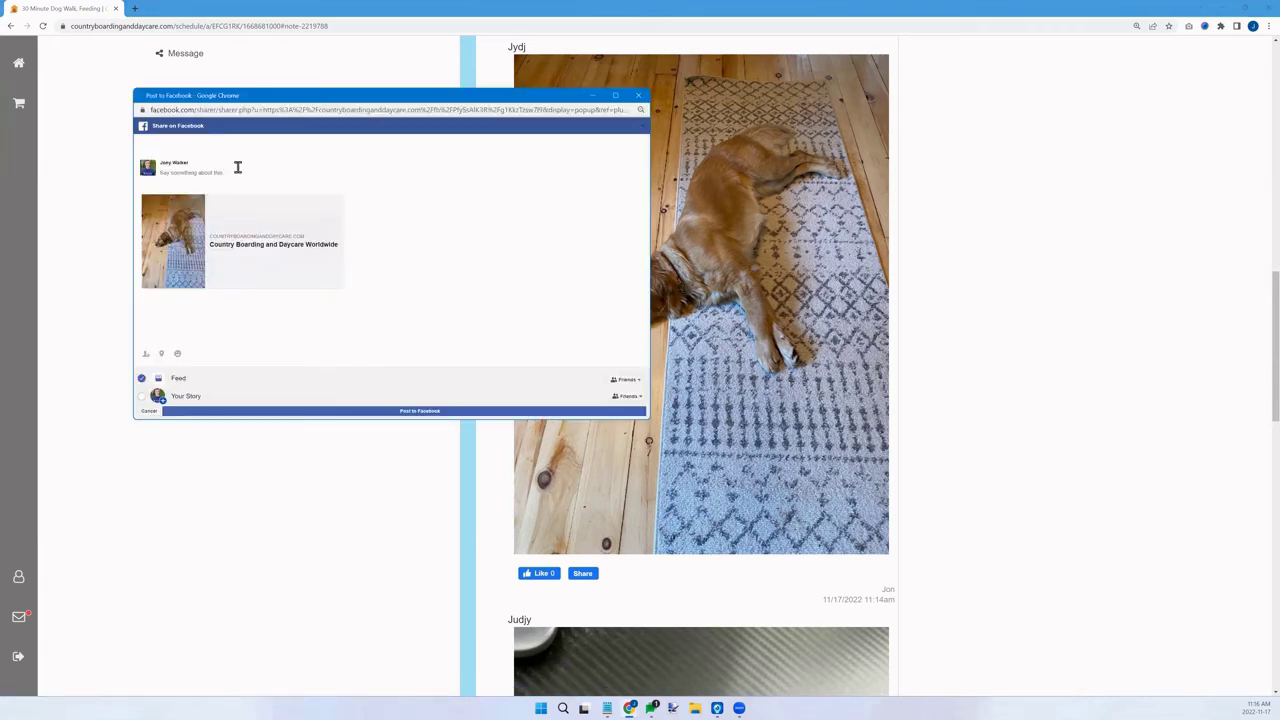
{"action": "left_click", "coordinate": [235, 170]}
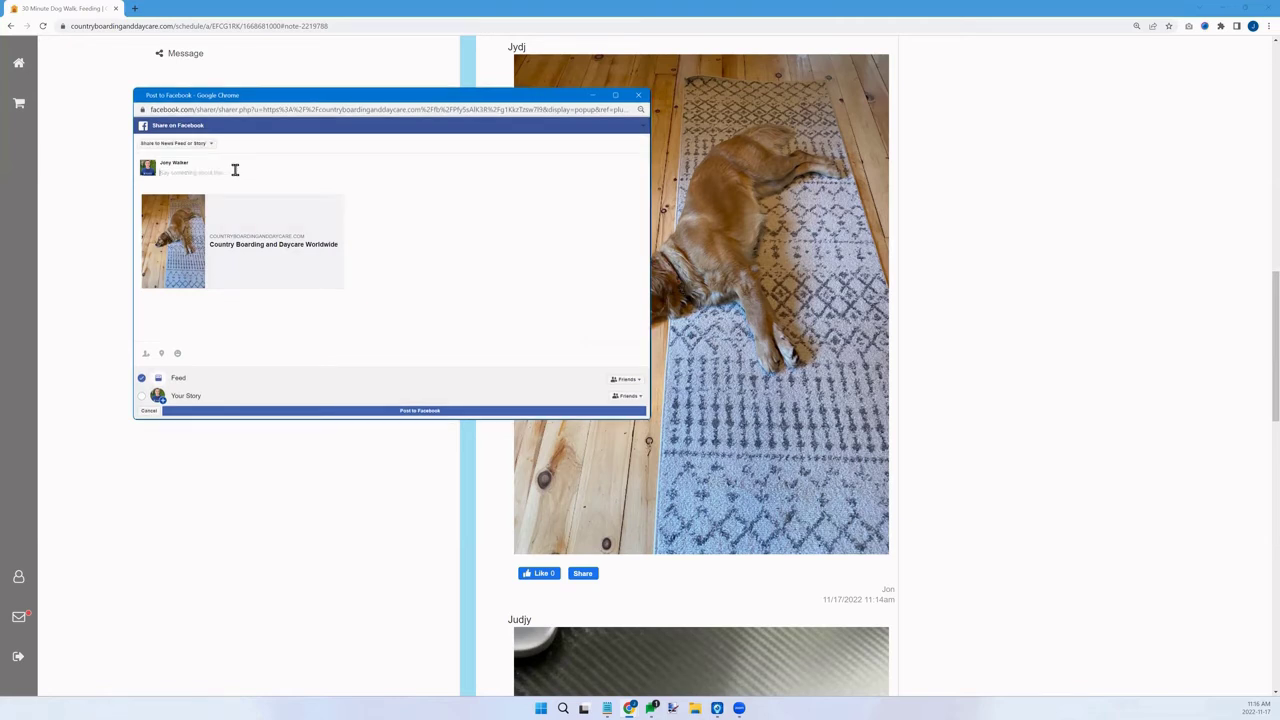
{"action": "type", "text": "Great Job"}
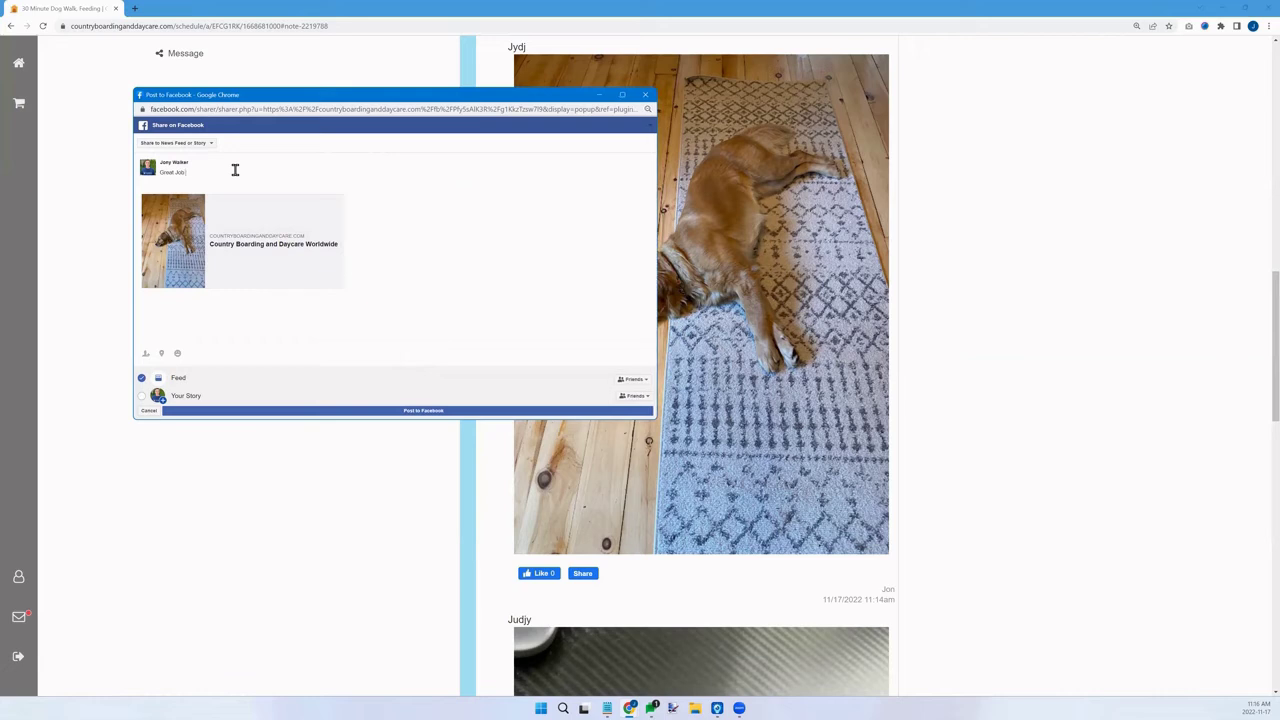
{"action": "type", "text": " R"}
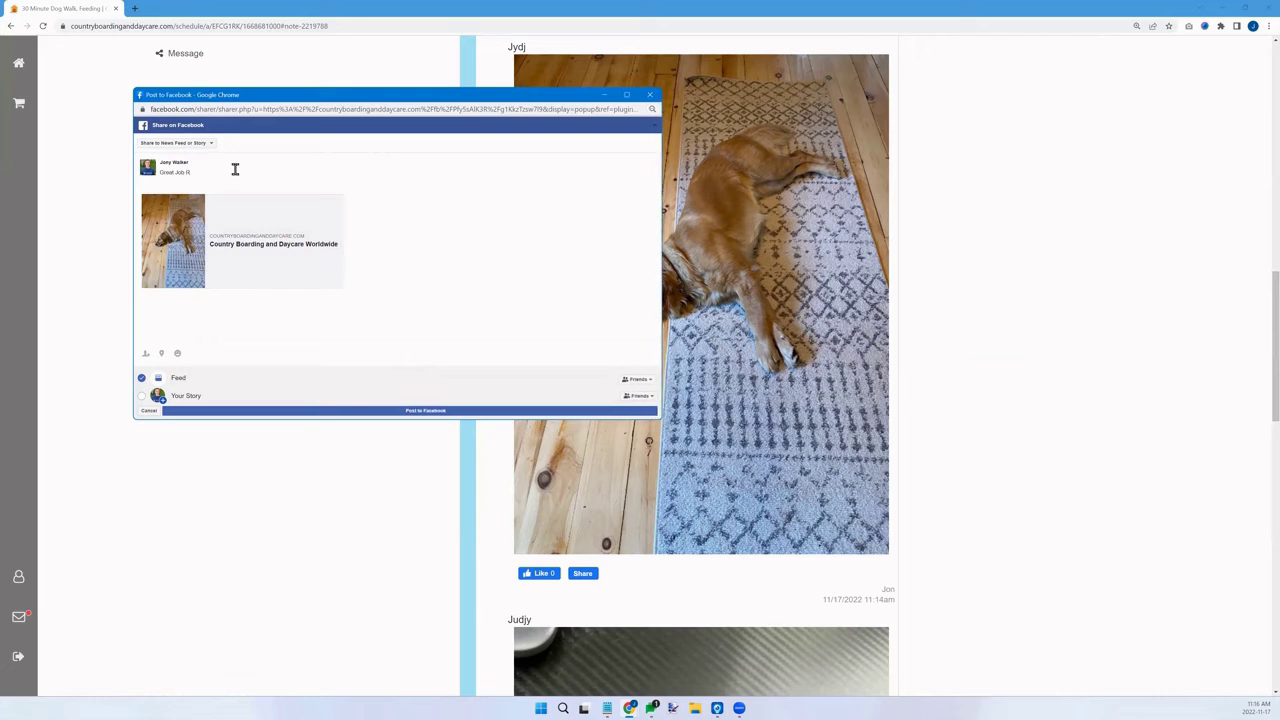
{"action": "type", "text": "ith"}
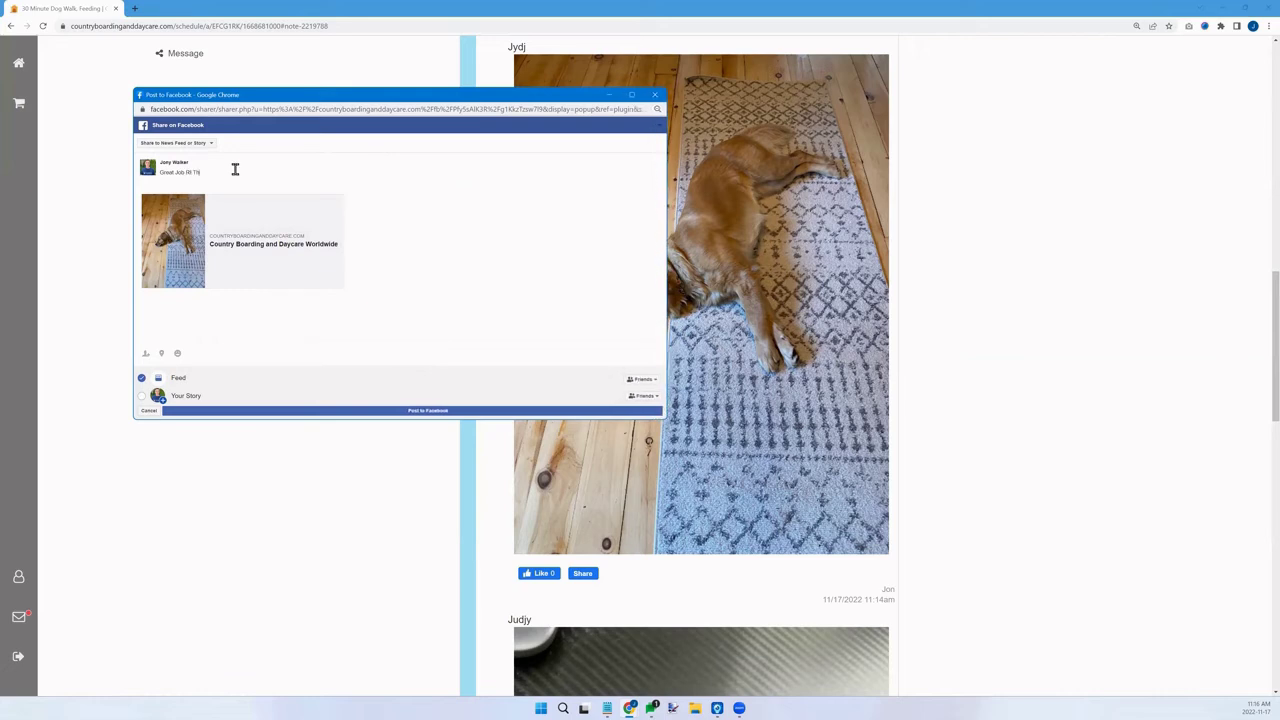
{"action": "type", "text": "ank you so much fo"}
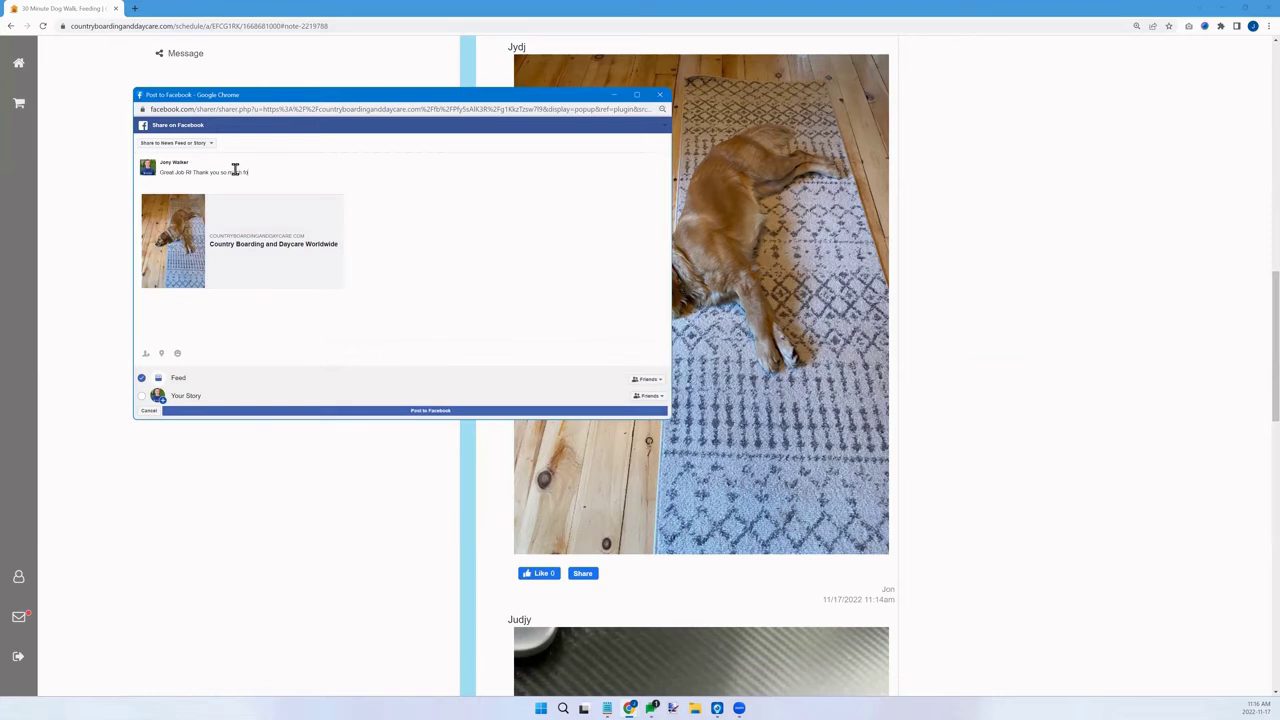
{"action": "type", "text": "r taking care of D"}
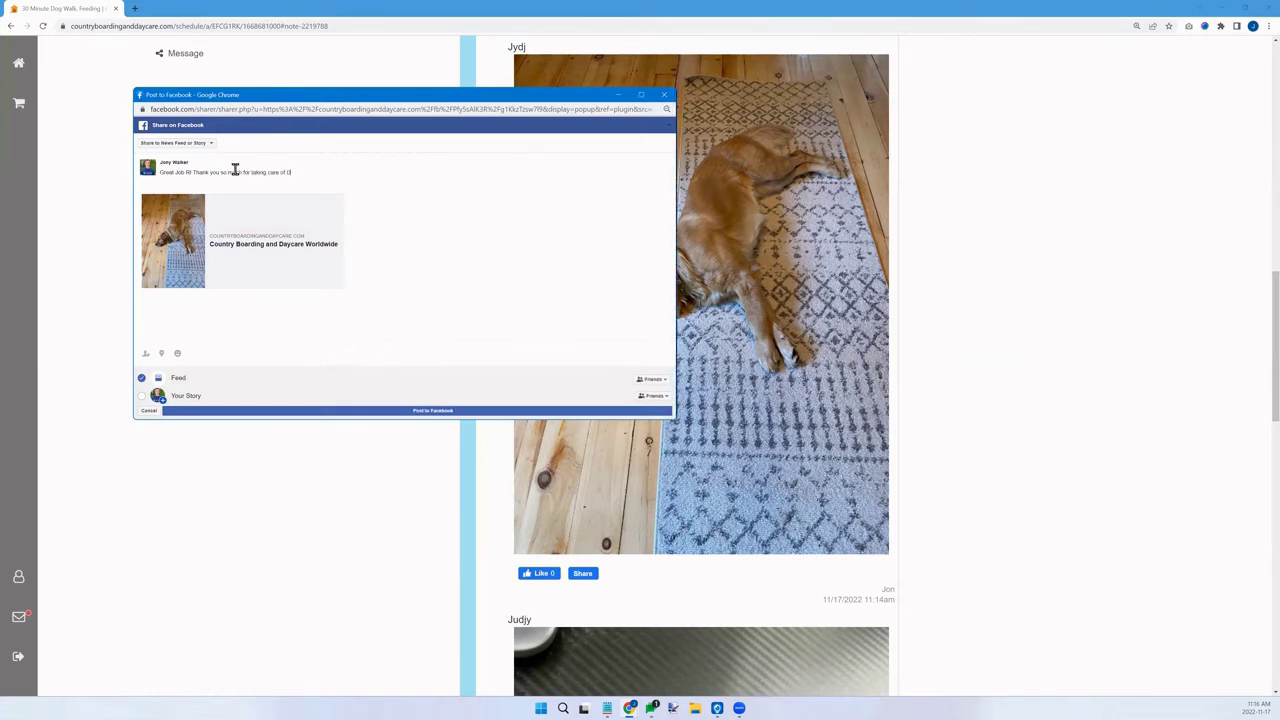
{"action": "type", "text": "aisy! S"}
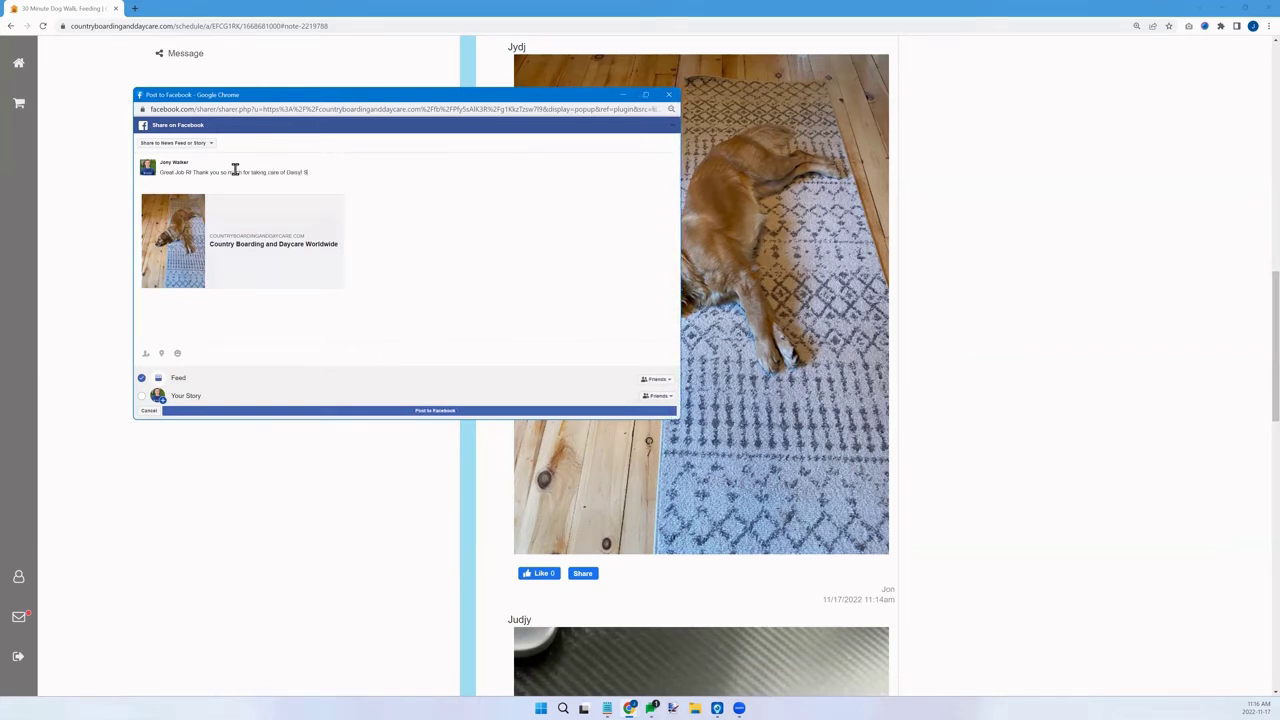
{"action": "type", "text": "he looks so hap"}
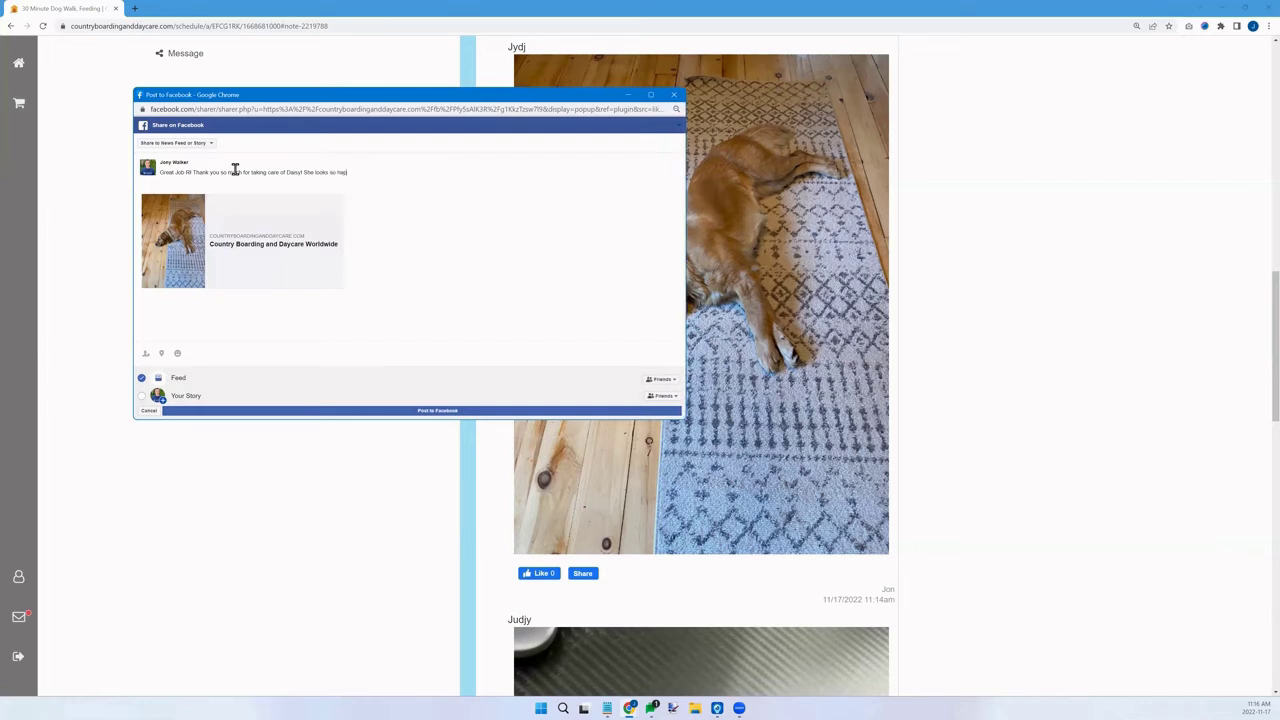
{"action": "type", "text": "py!"}
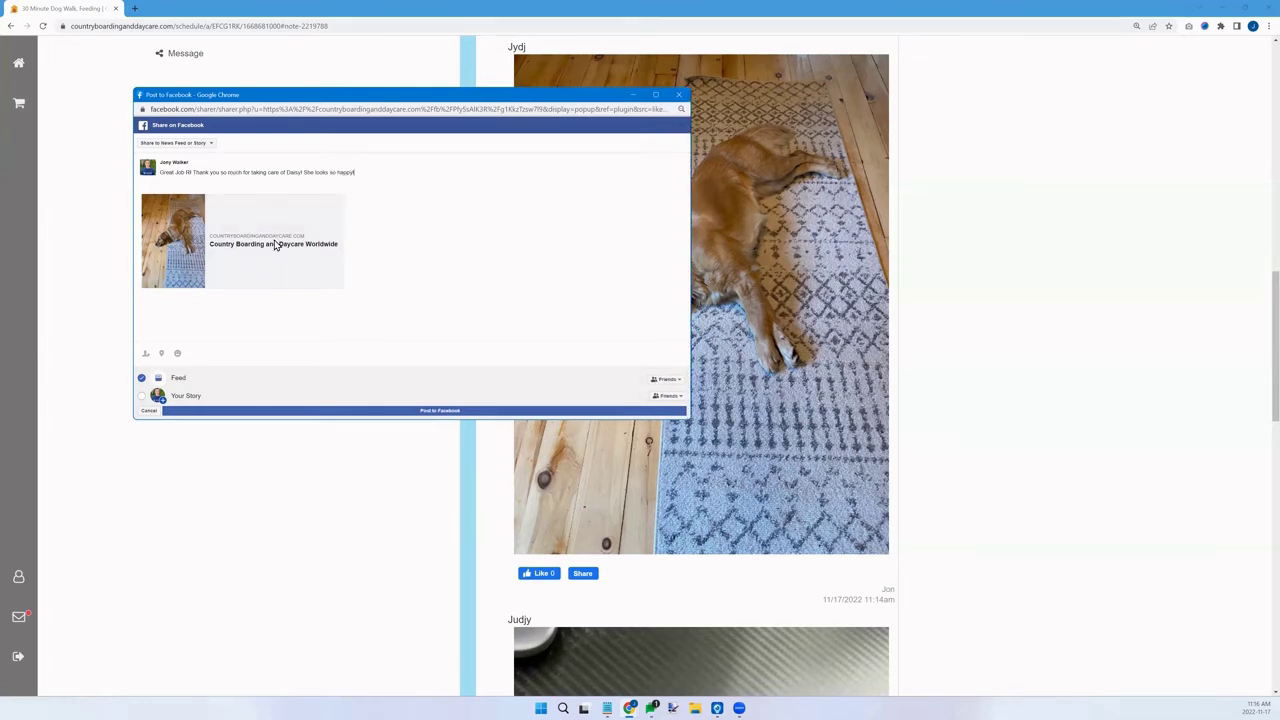
{"action": "left_click", "coordinate": [329, 411]}
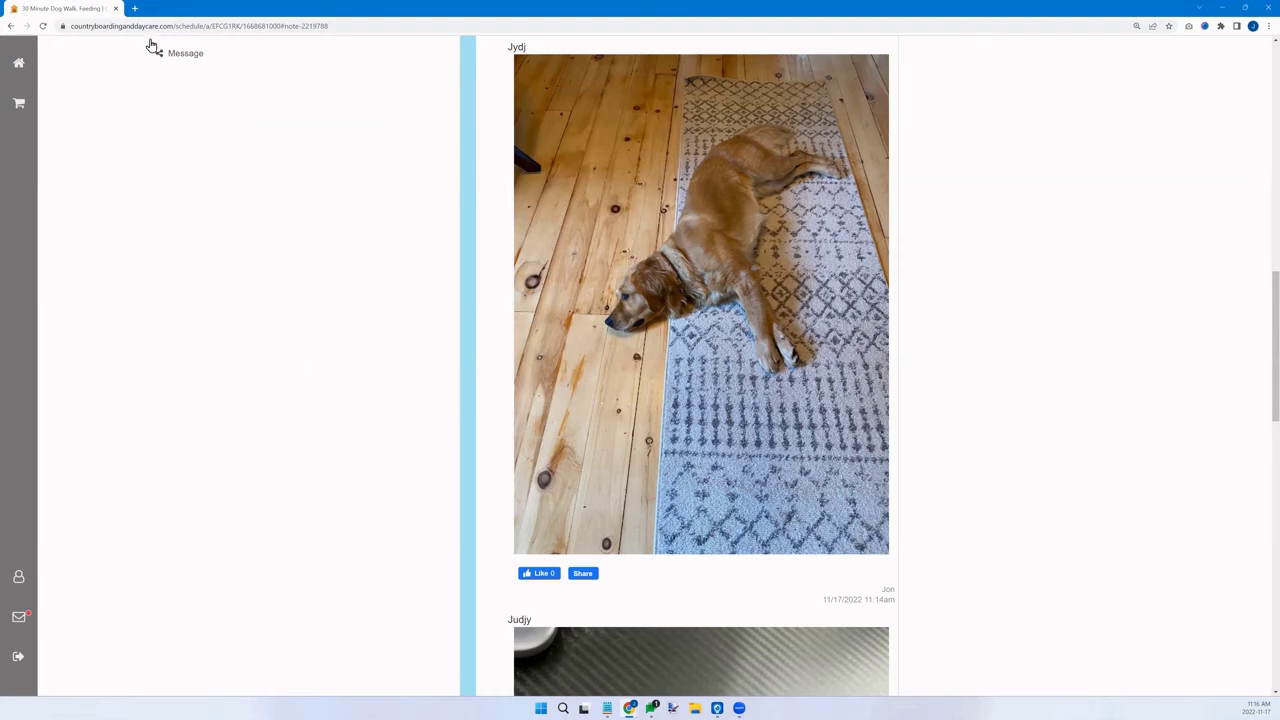
- Log out of the boarding site and load facebook.com to see the shared Daisy post
{"action": "left_click", "coordinate": [17, 656]}
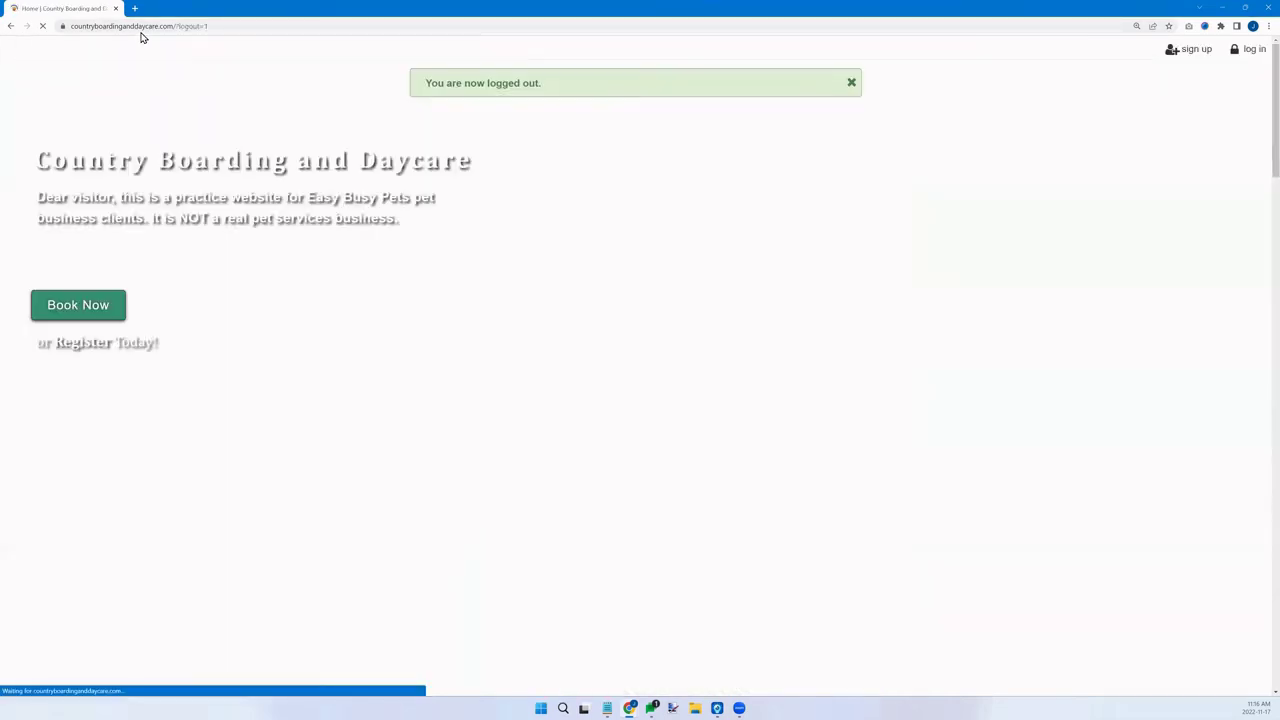
{"action": "left_click", "coordinate": [141, 30]}
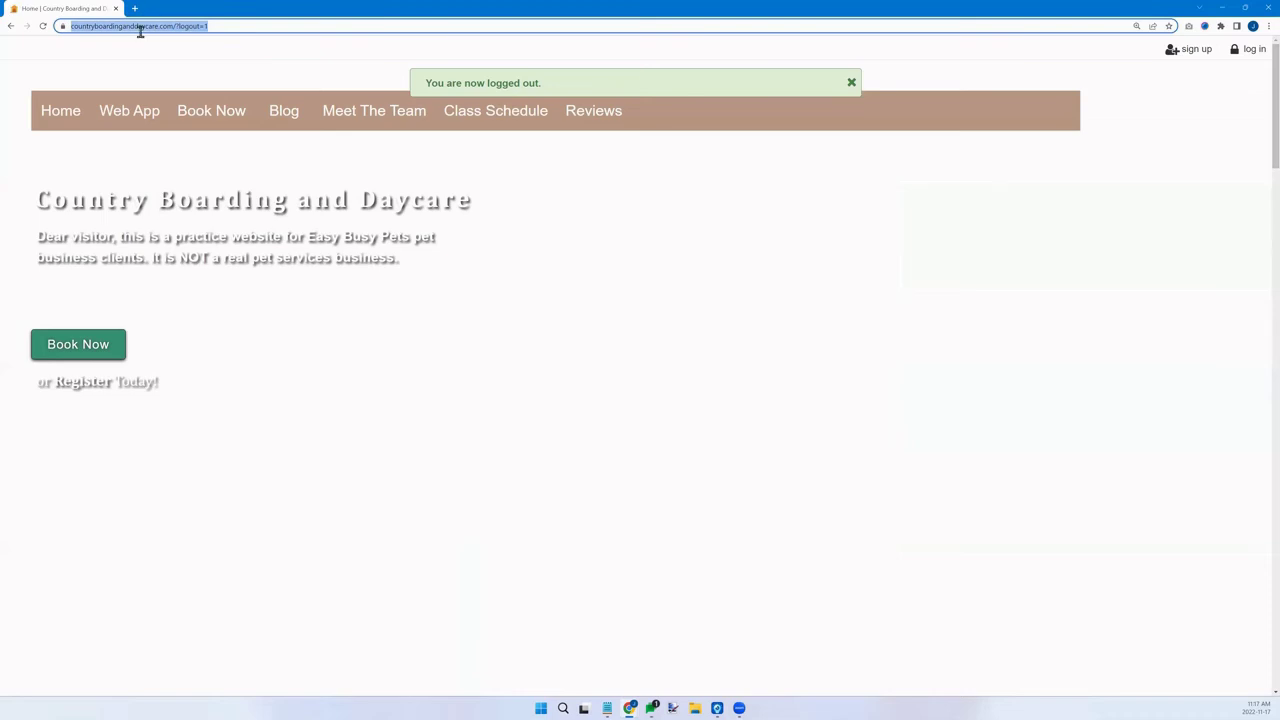
{"action": "type", "text": "facebook.com"}
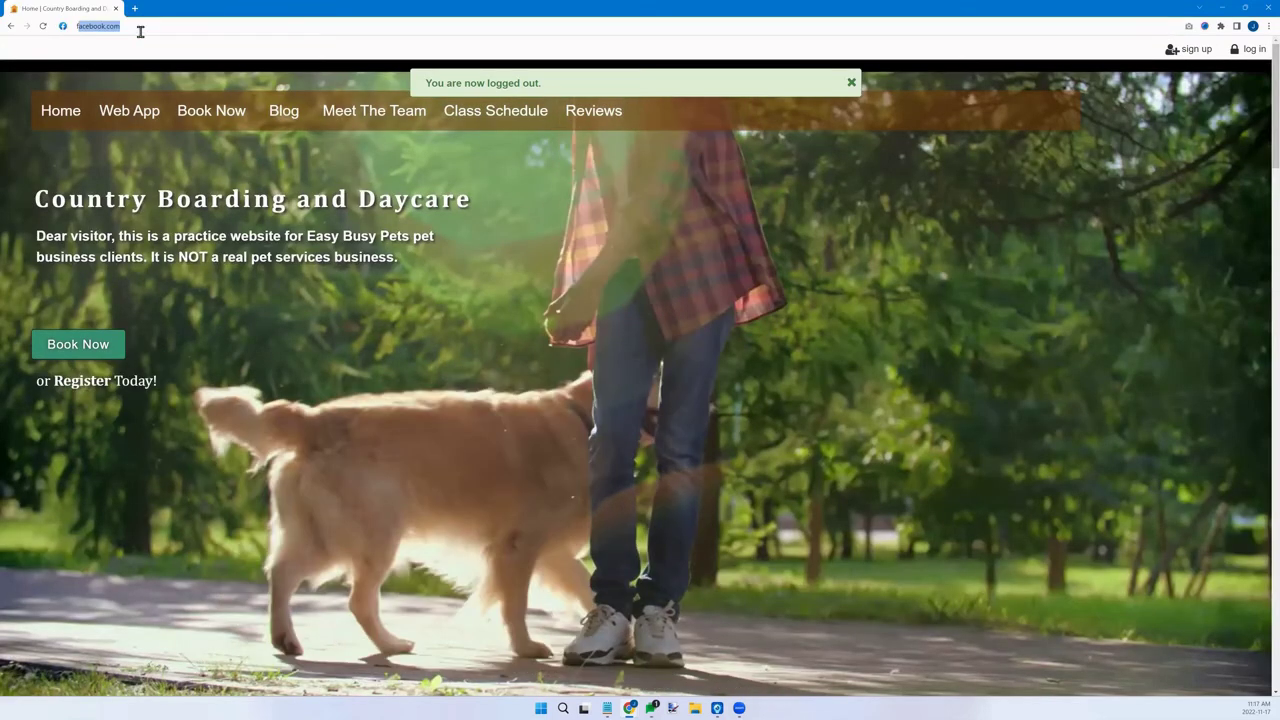
{"action": "key", "text": "Return"}
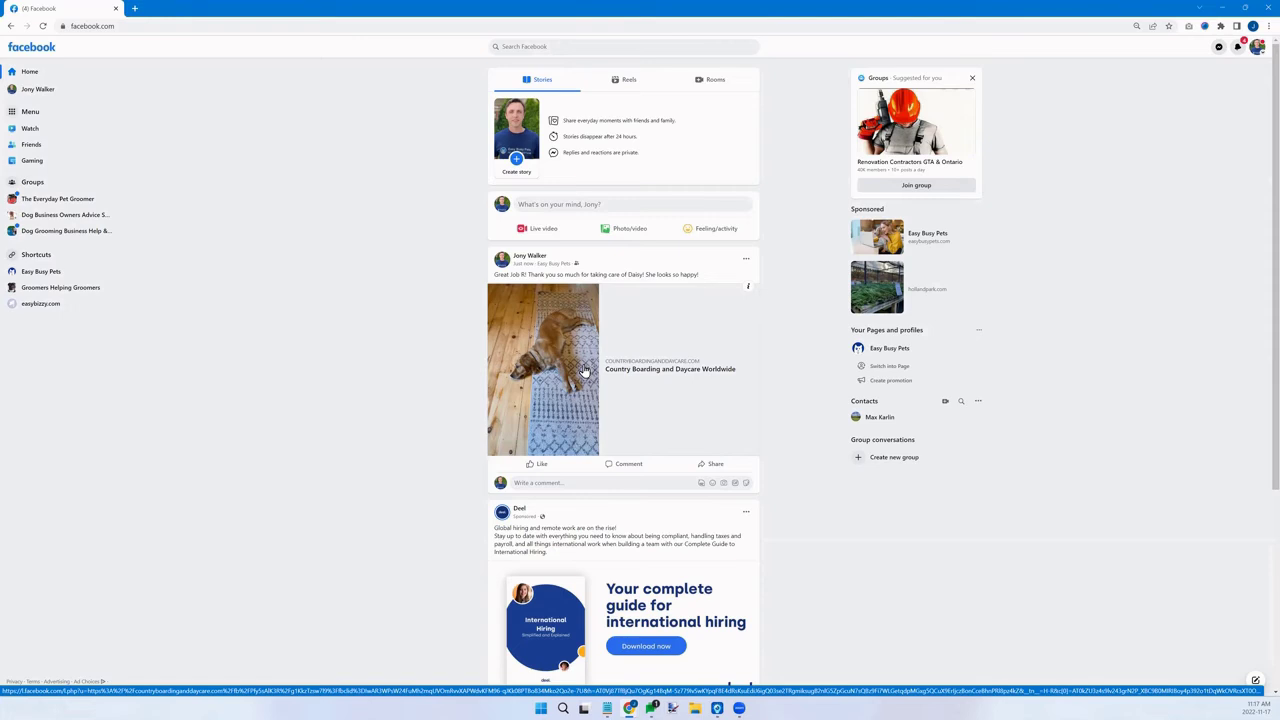
- Open the shared Daisy photo page on the boarding site from the Facebook post
{"action": "left_click", "coordinate": [584, 370]}
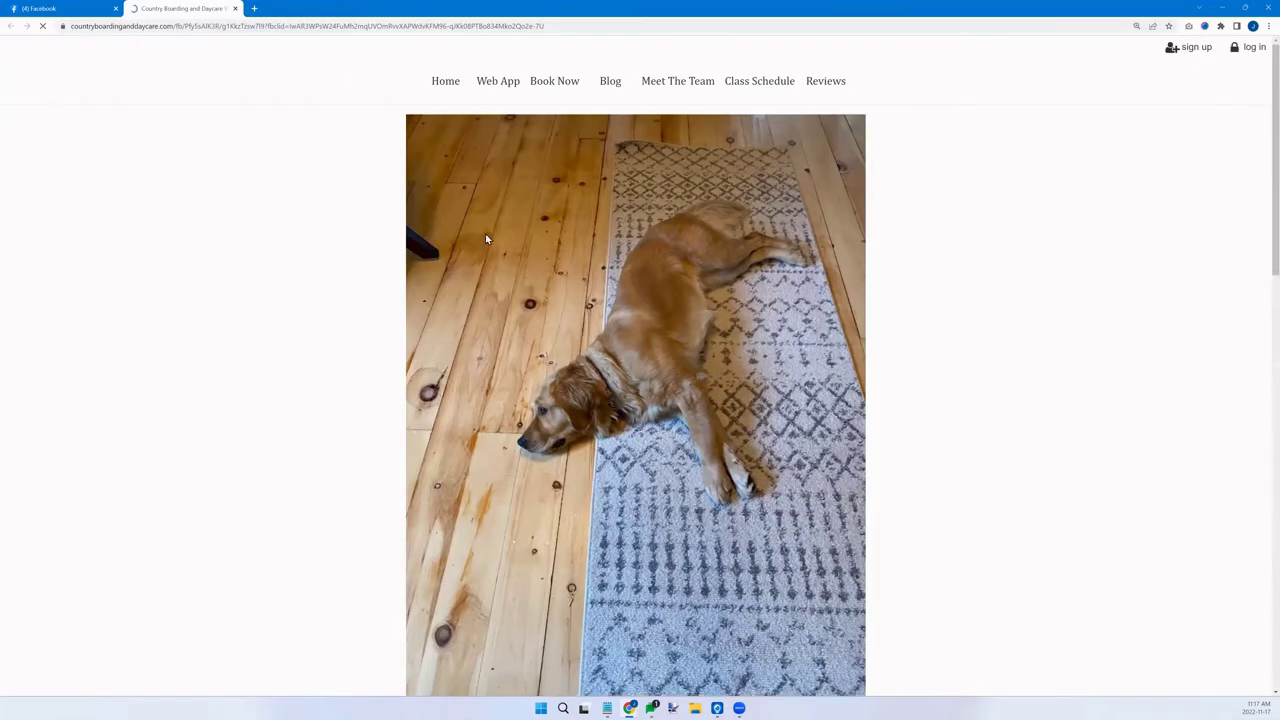
{"action": "scroll", "coordinate": [490, 362], "scroll_direction": "down", "scroll_amount": 3}
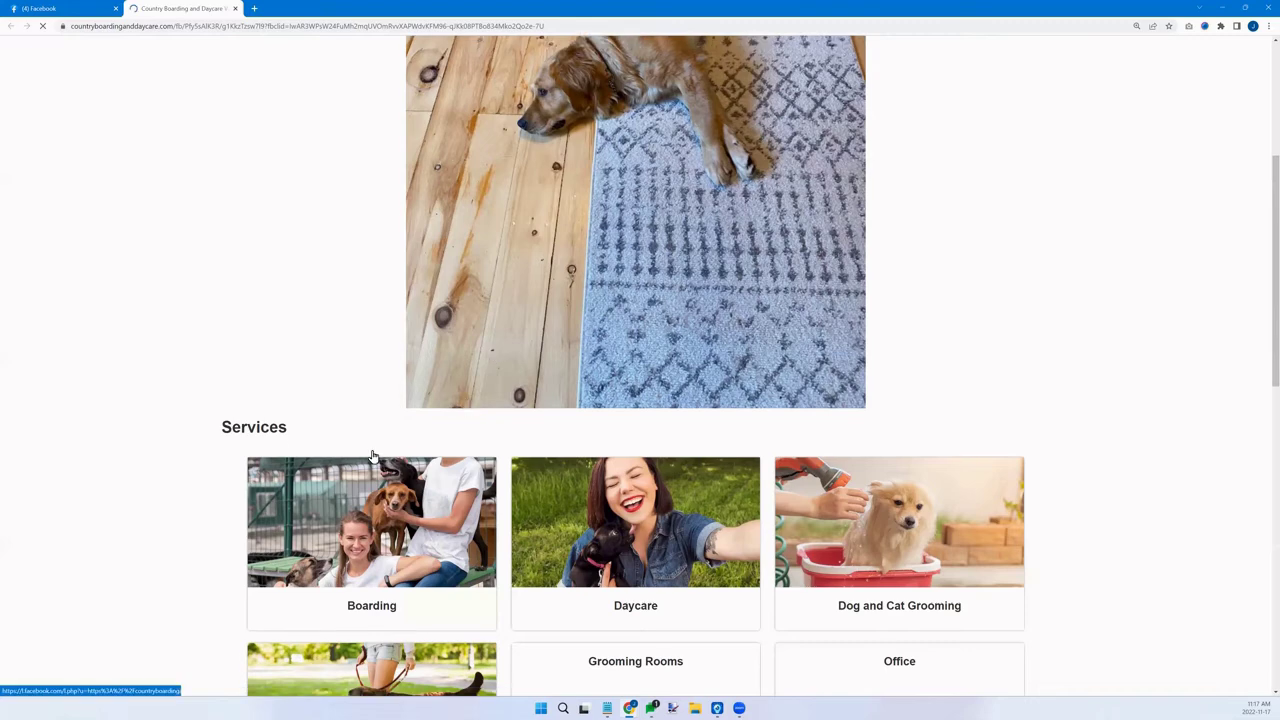
{"action": "scroll", "coordinate": [371, 455], "scroll_direction": "down", "scroll_amount": 1}
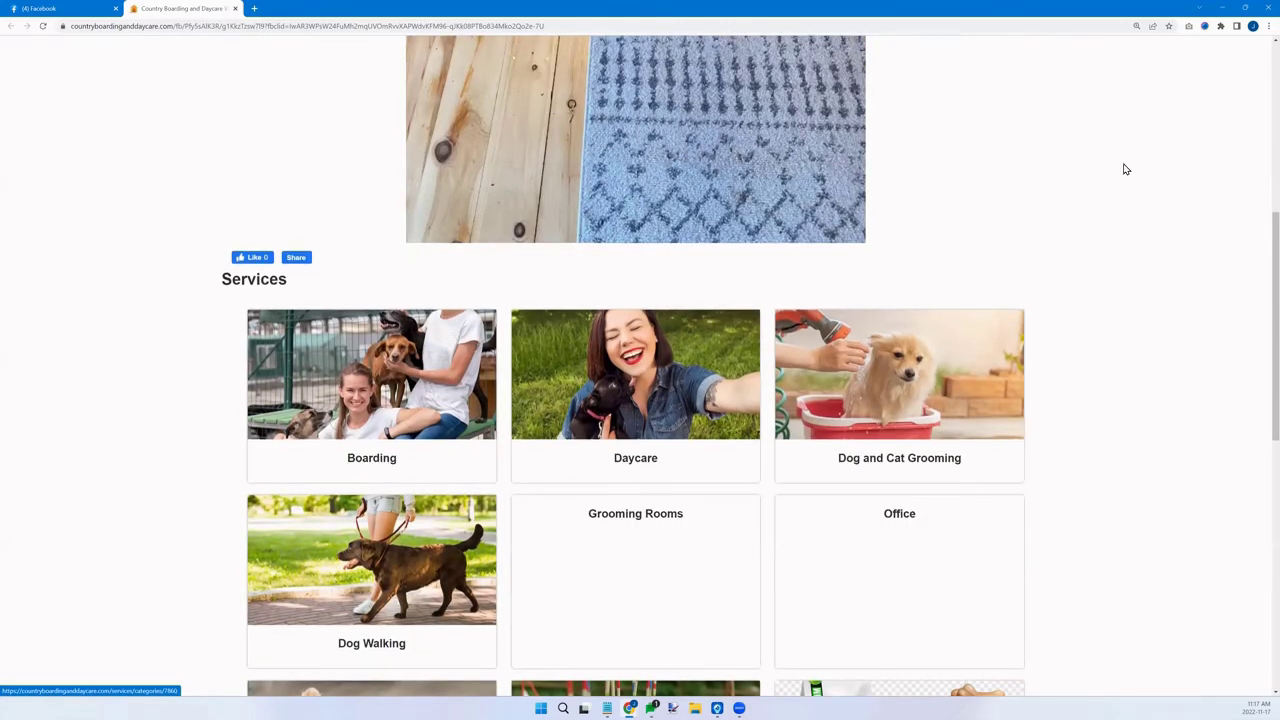
{"action": "scroll", "coordinate": [1150, 100], "scroll_direction": "up", "scroll_amount": 5}
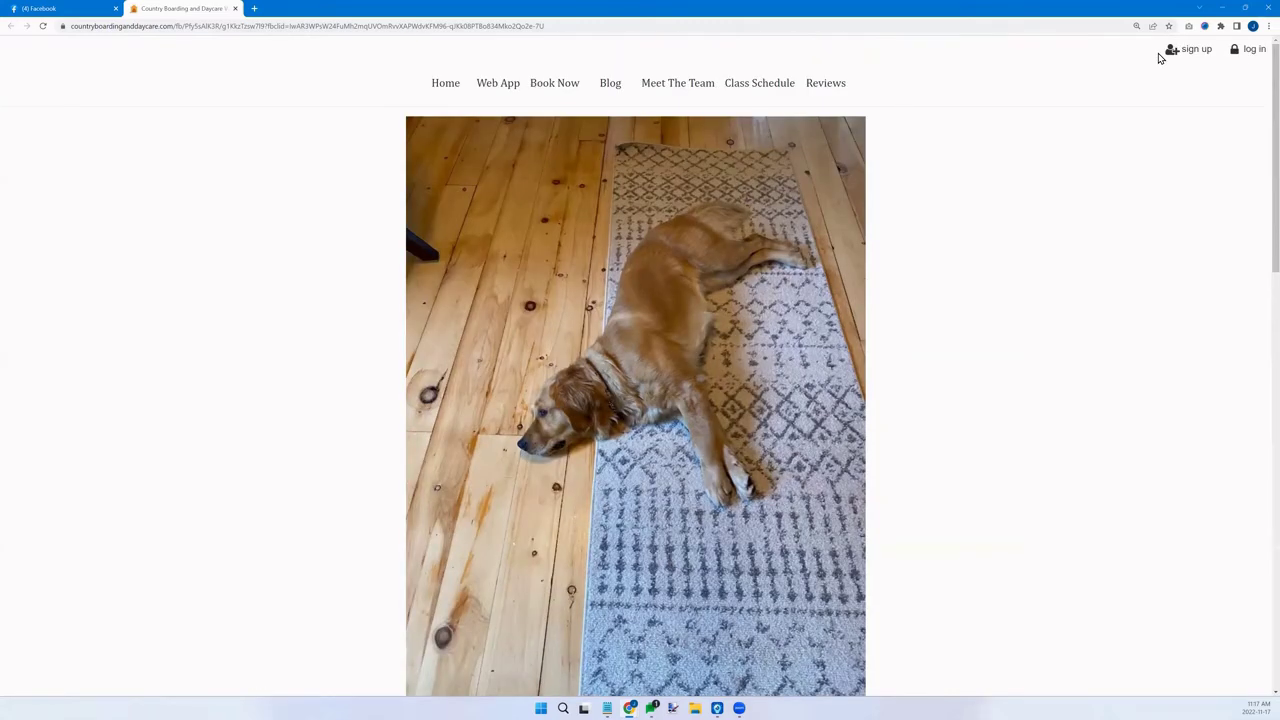
- Sign back in to the boarding site with the saved credentials, then show IPEVO Visualizer
{"action": "left_click", "coordinate": [1241, 54]}
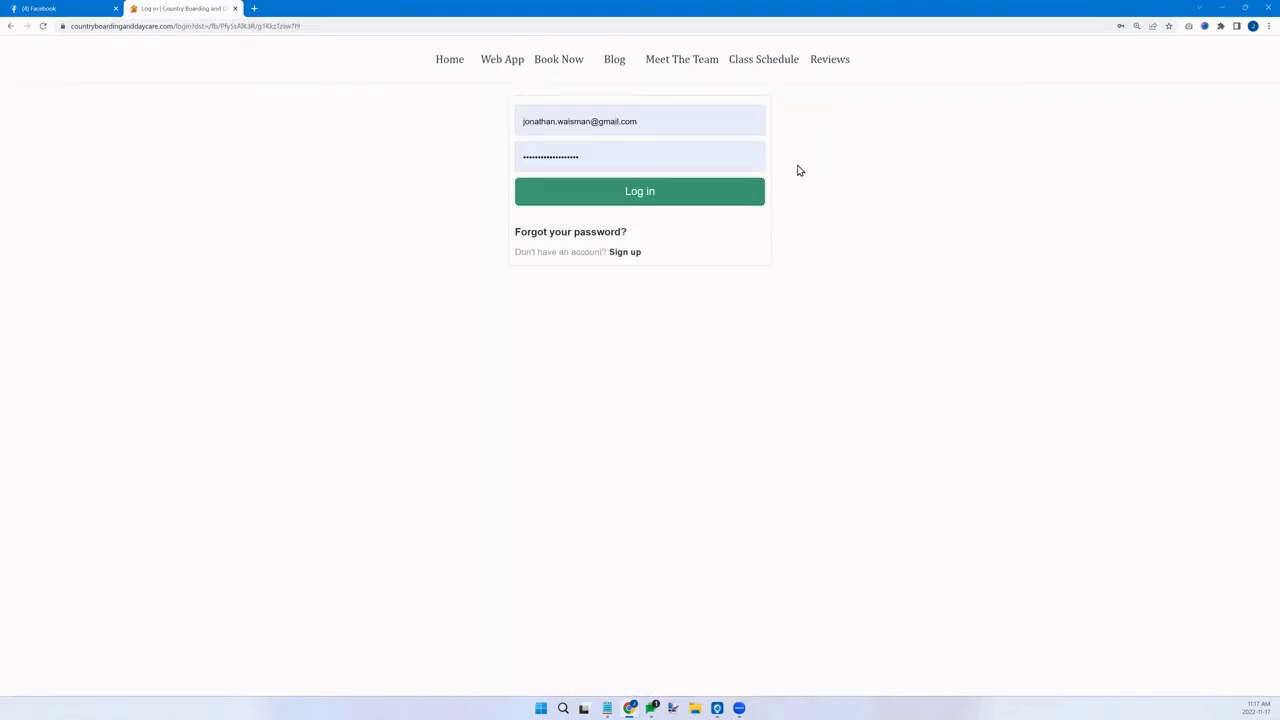
{"action": "left_click", "coordinate": [718, 191]}
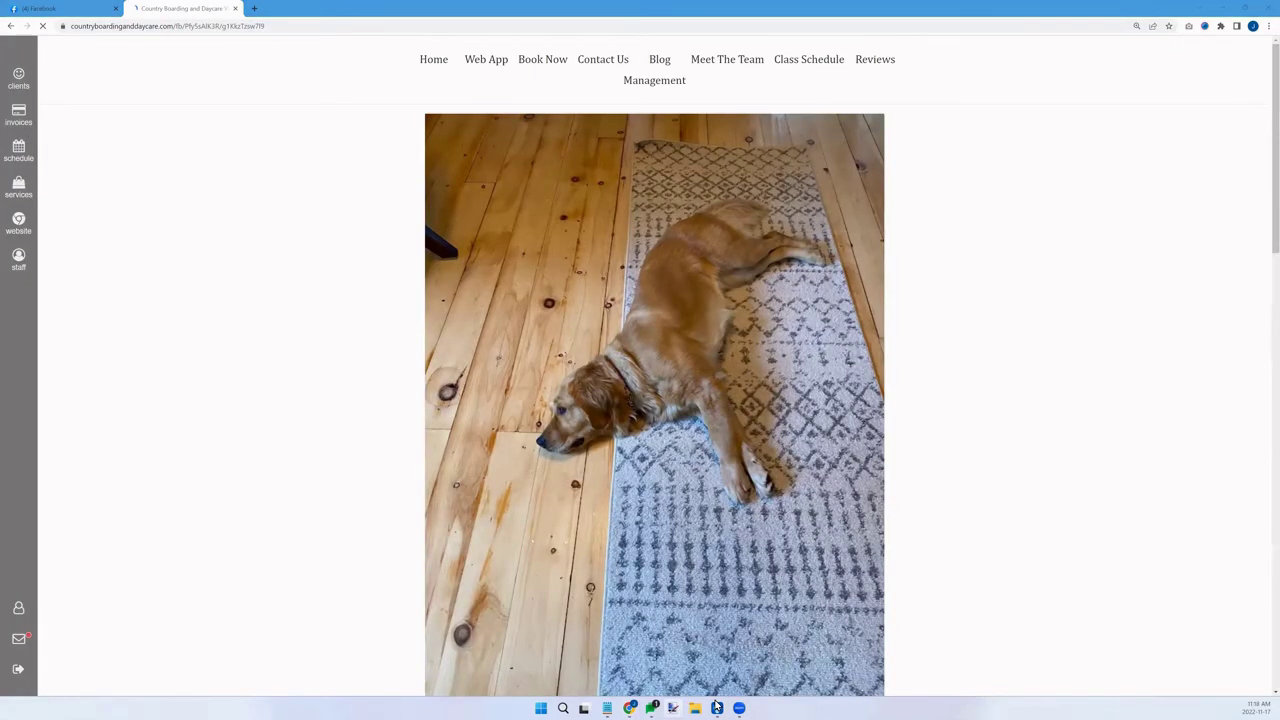
{"action": "left_click", "coordinate": [716, 707]}
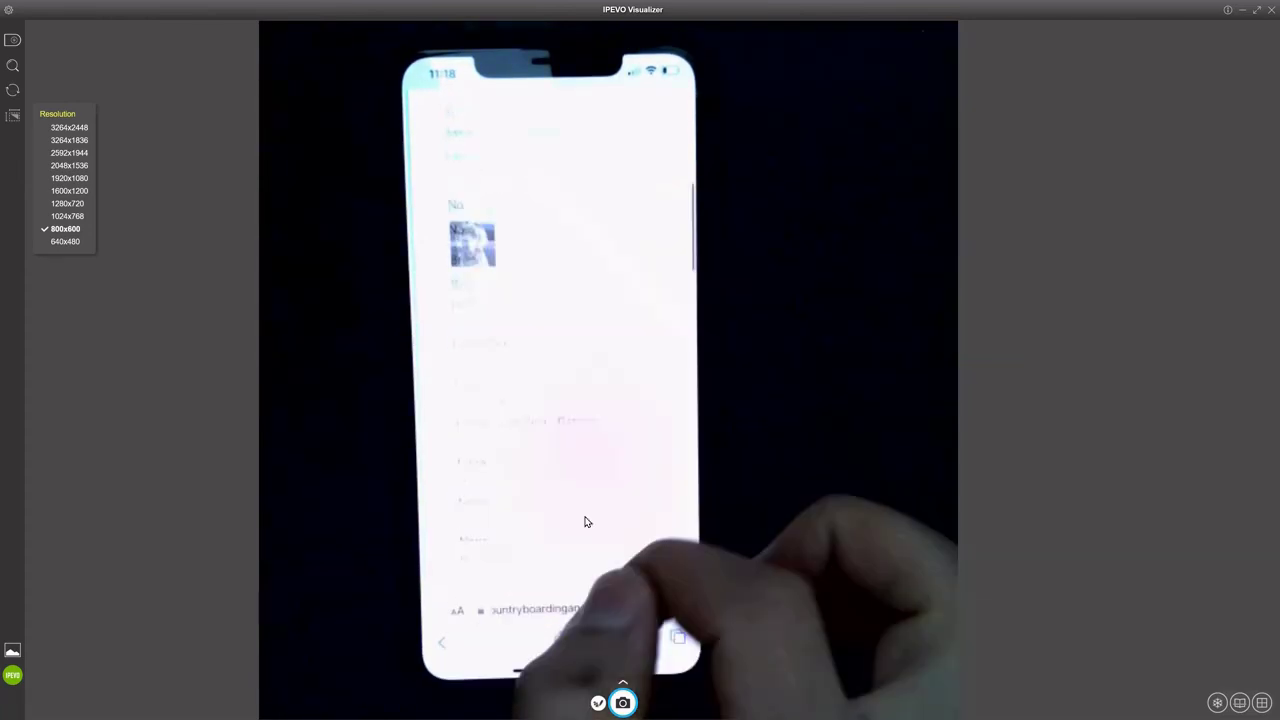
- Dismiss the resolution choices so the feed shows the phone on the In Progress dog walk
{"action": "left_click", "coordinate": [111, 274]}
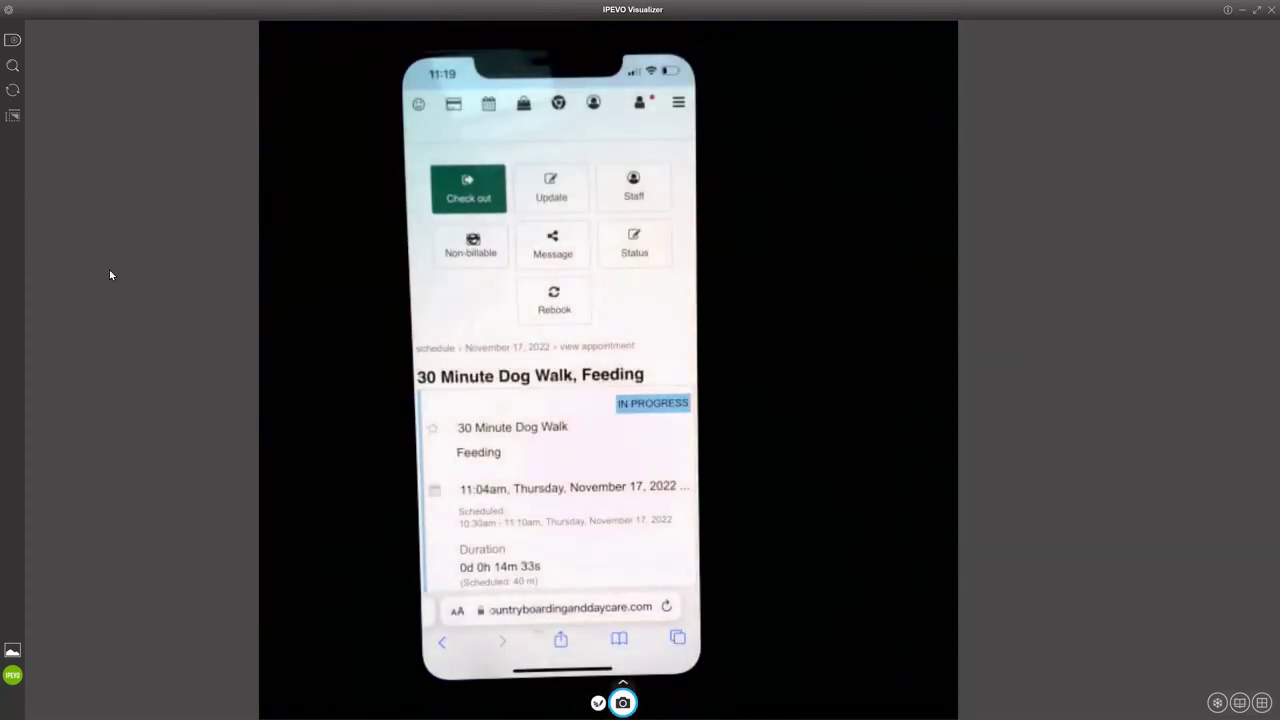